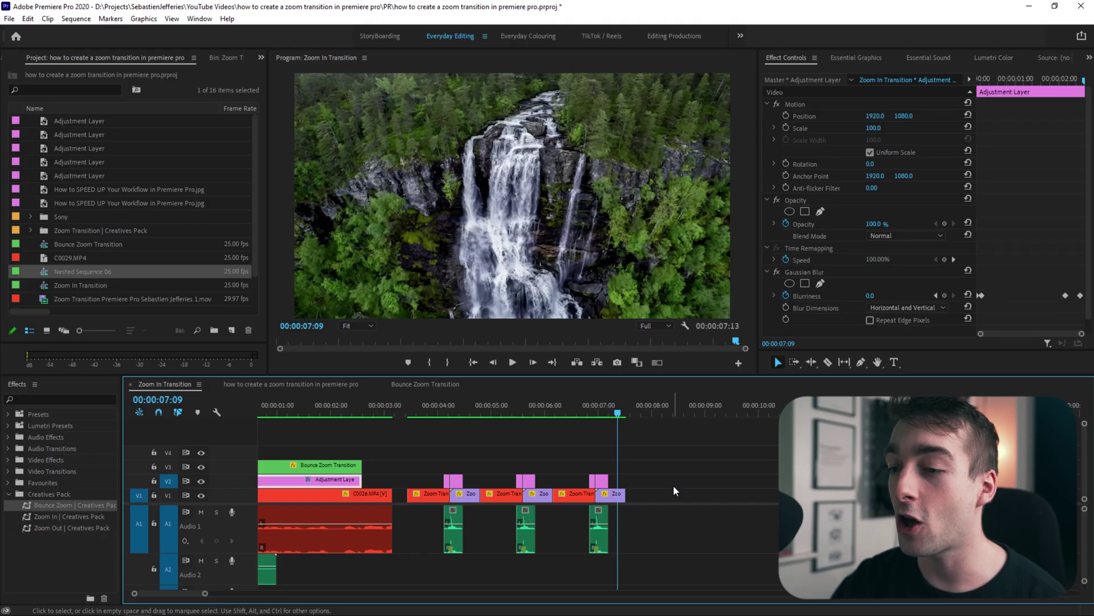
Step: Duplicate the last pair of Zoom Transition clips on V1 into the empty area after them and put the playhead at 00:00:08:21
scroll(667, 476, "down", 1)
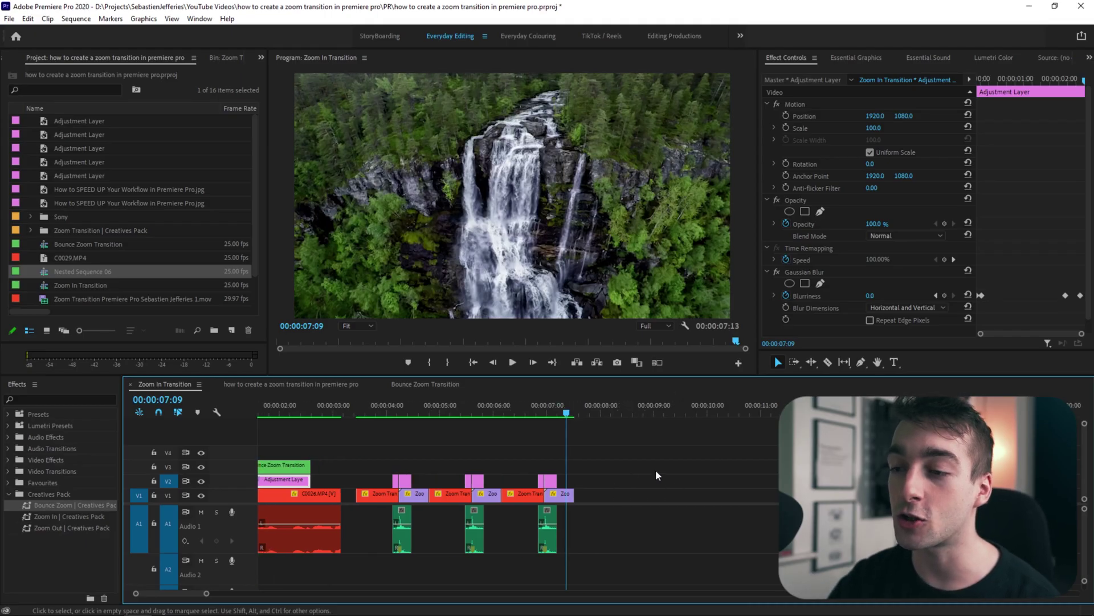
key("=")
left_click(602, 498)
left_click_drag(725, 491, 585, 498)
scroll(585, 499, "down", 1)
left_click_drag(515, 497, 690, 496, "alt")
left_click_drag(661, 410, 742, 428)
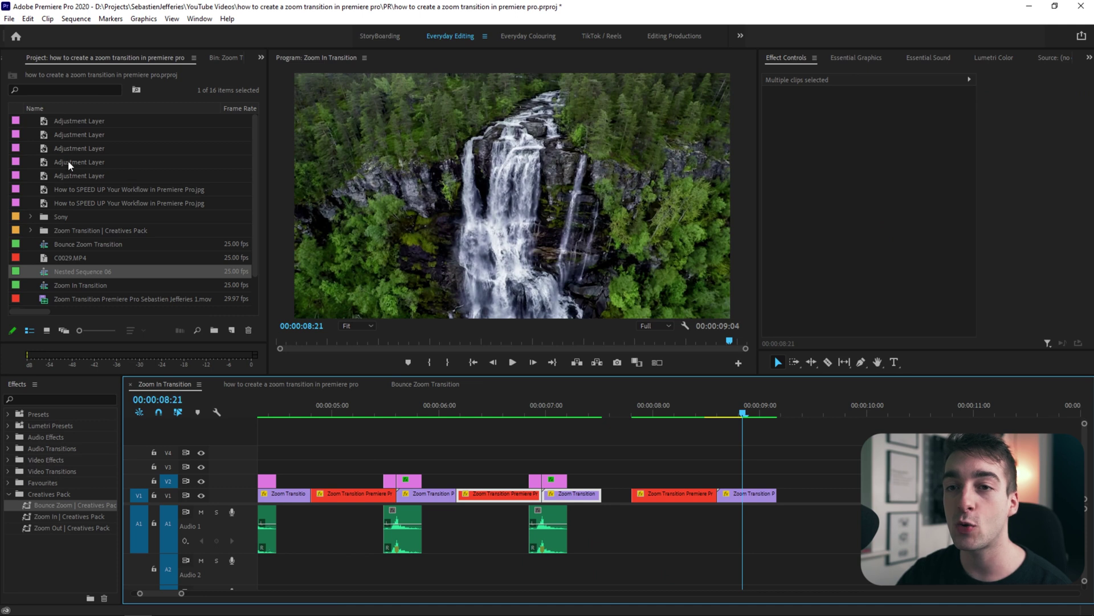
Step: Create an adjustment layer, place it on V2 above the duplicated clips, and cut off the part beyond their end
left_click(231, 330)
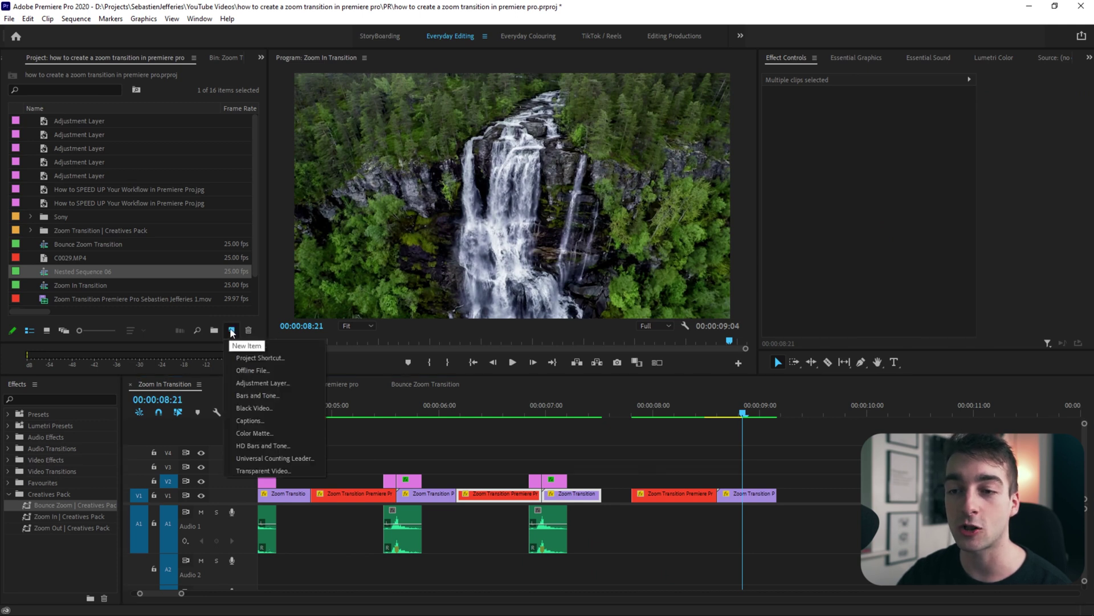
left_click(263, 382)
left_click(568, 354)
left_click_drag(102, 193, 807, 489)
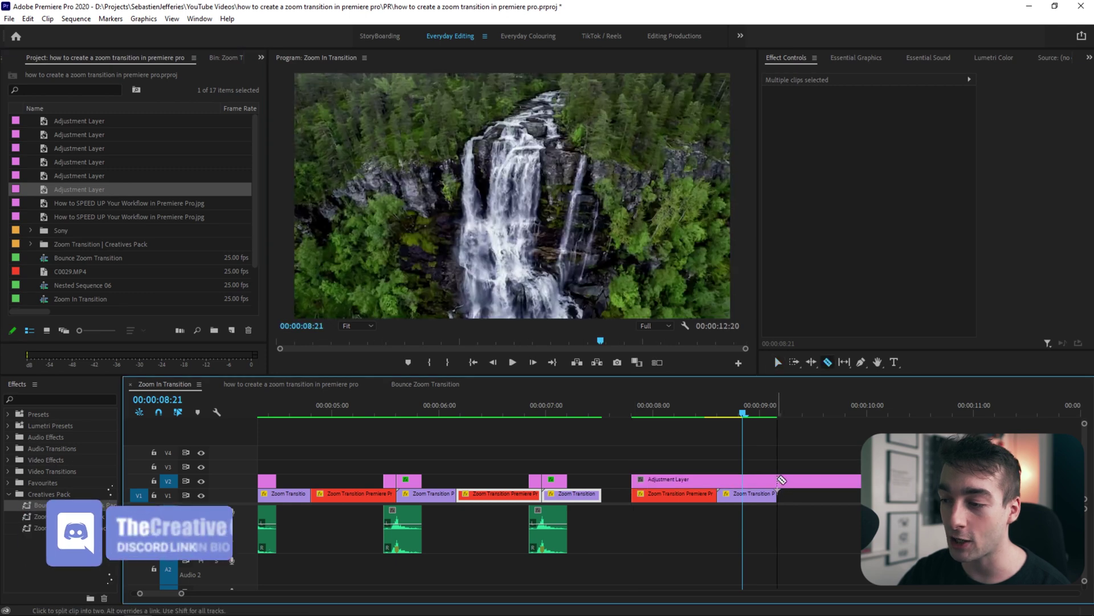
left_click(807, 486)
key("Delete")
Step: Split the new adjustment layer at the cut between the duplicated clips, at 00:00:08:15, and again three frames before it
left_click_drag(731, 414, 719, 415)
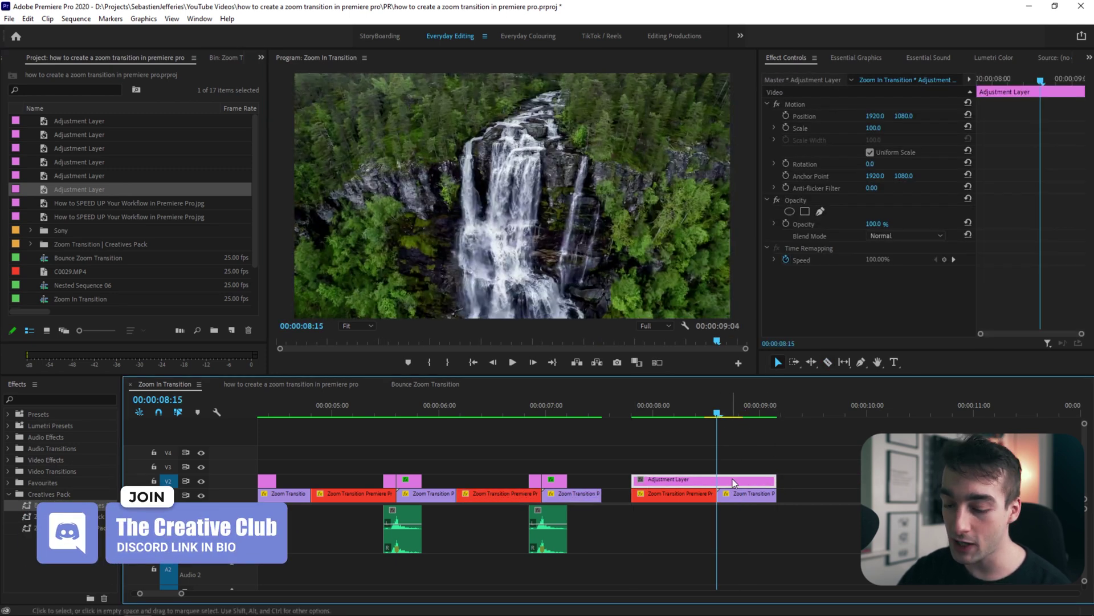
key("ctrl+k")
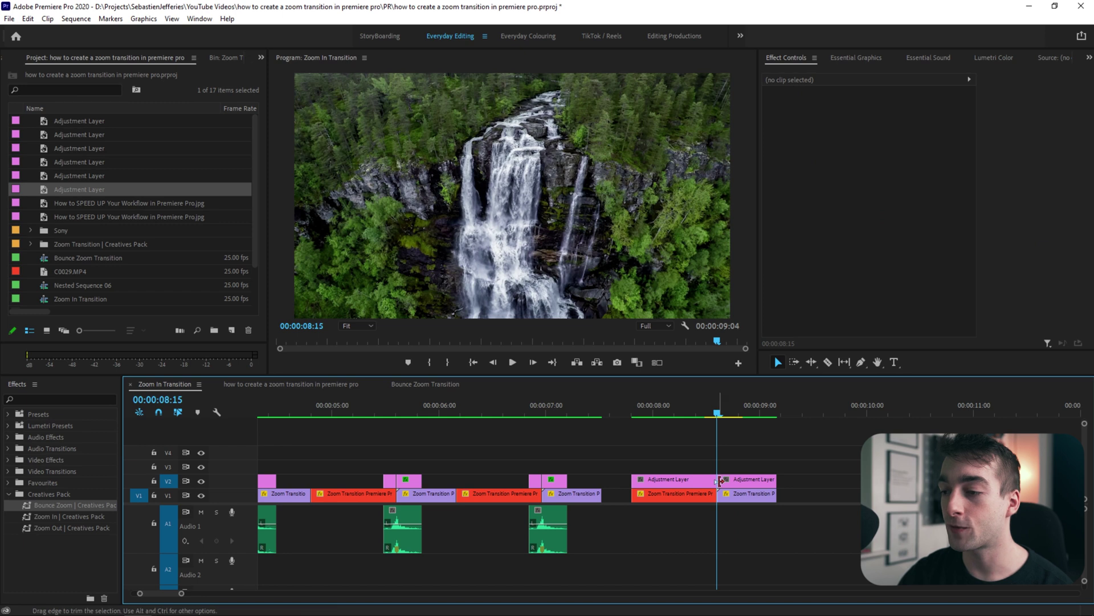
left_click(714, 482)
key("Left")
key("Left")
key("Left")
key("c")
left_click(705, 481)
key("v")
Step: Split the adjustment layer again at 00:00:08:21, six frames after the cut between the two clips
left_click_drag(725, 414, 719, 415)
key("Right")
key("Right")
key("Right")
key("Right")
key("Right")
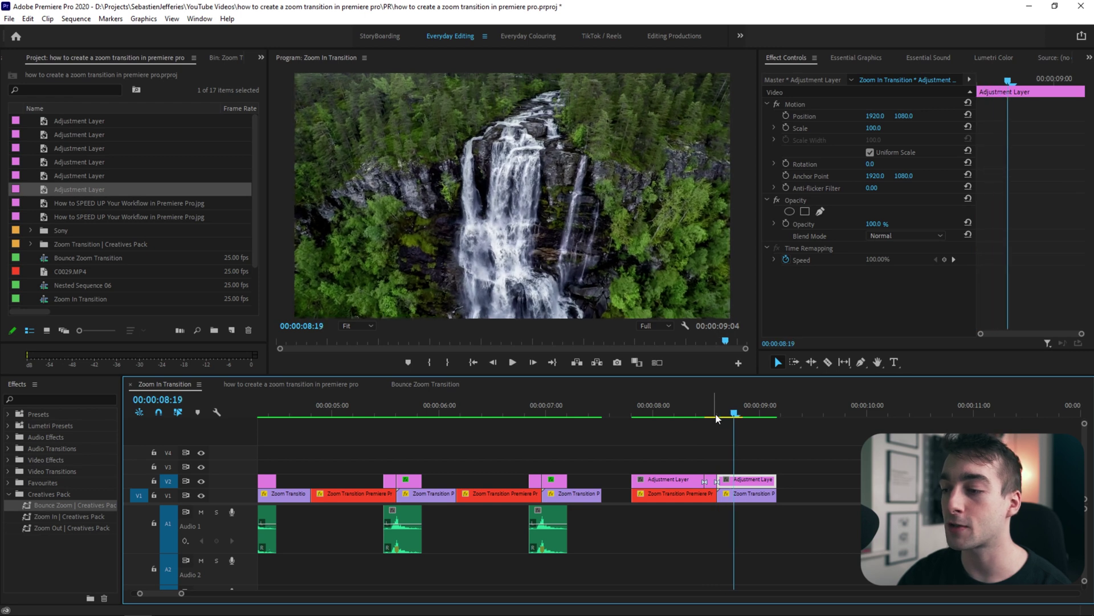
key("c")
left_click(743, 481)
key("v")
Step: Delete the outer pieces of the adjustment layer, leaving the two short segments around the cut
left_click(759, 482)
key("Delete")
left_click(673, 480)
key("Delete")
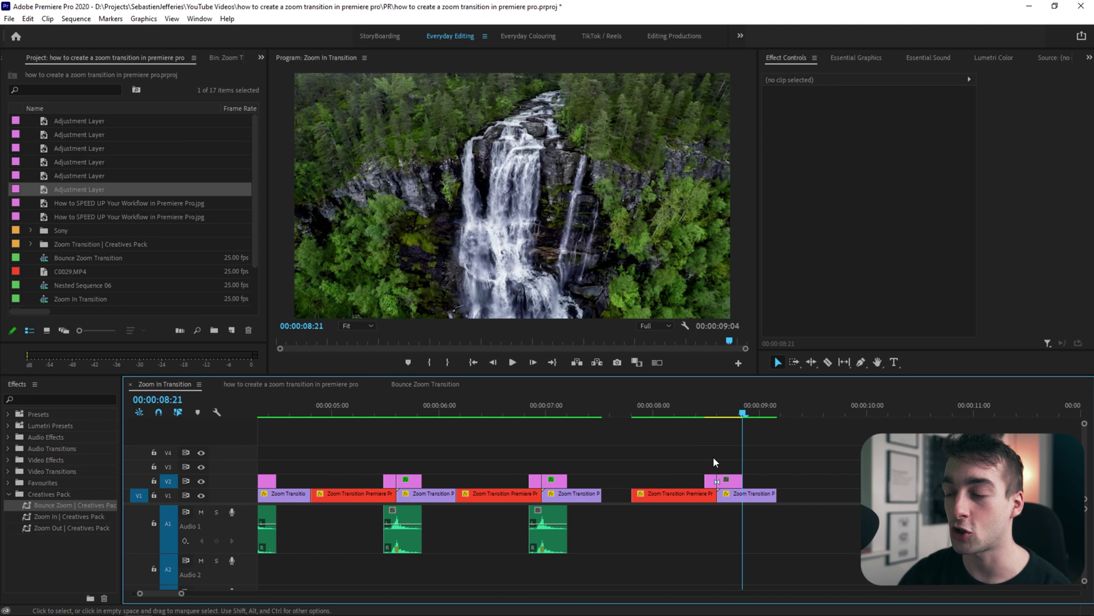
Step: Apply the Zoom In | Creatives Pack preset to the segment before the cut and Zoom Out | Creatives Pack to the one after
left_click(53, 495)
left_click(55, 518)
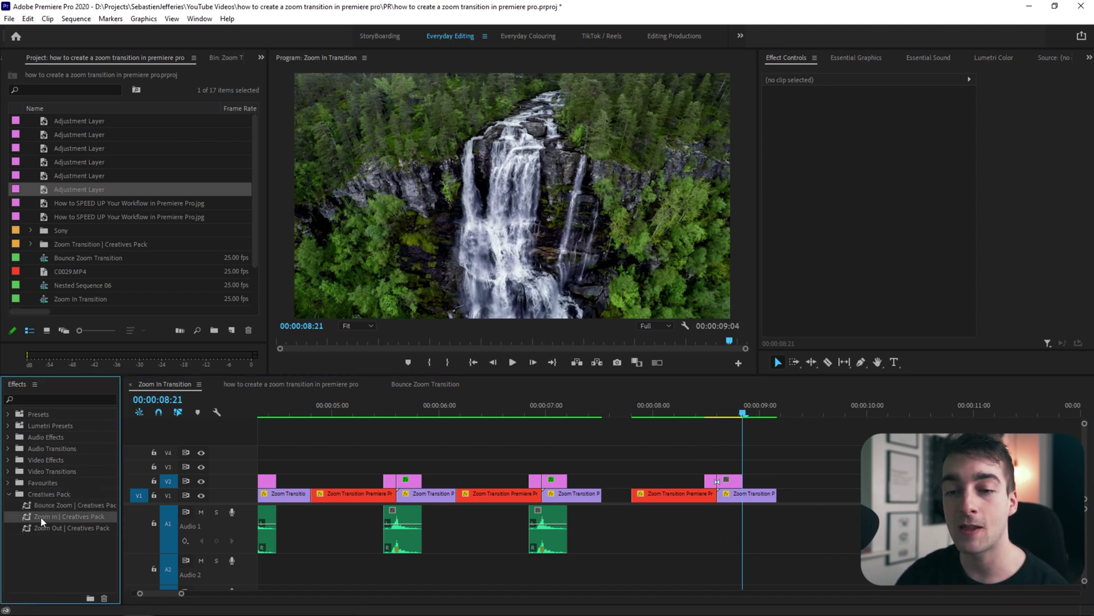
left_click_drag(710, 480, 711, 480)
left_click_drag(72, 528, 734, 486)
Step: Copy the woosh 4 sound effect beneath the new adjustment layers on Audio 1 and play back the transition
left_click_drag(667, 409, 642, 410)
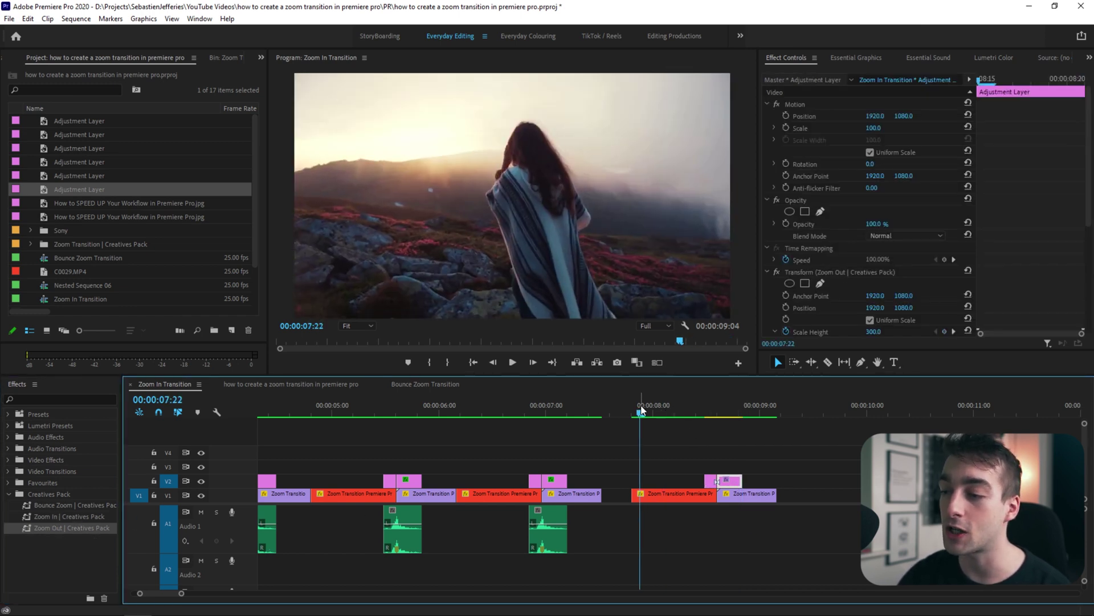
left_click_drag(551, 521, 727, 521)
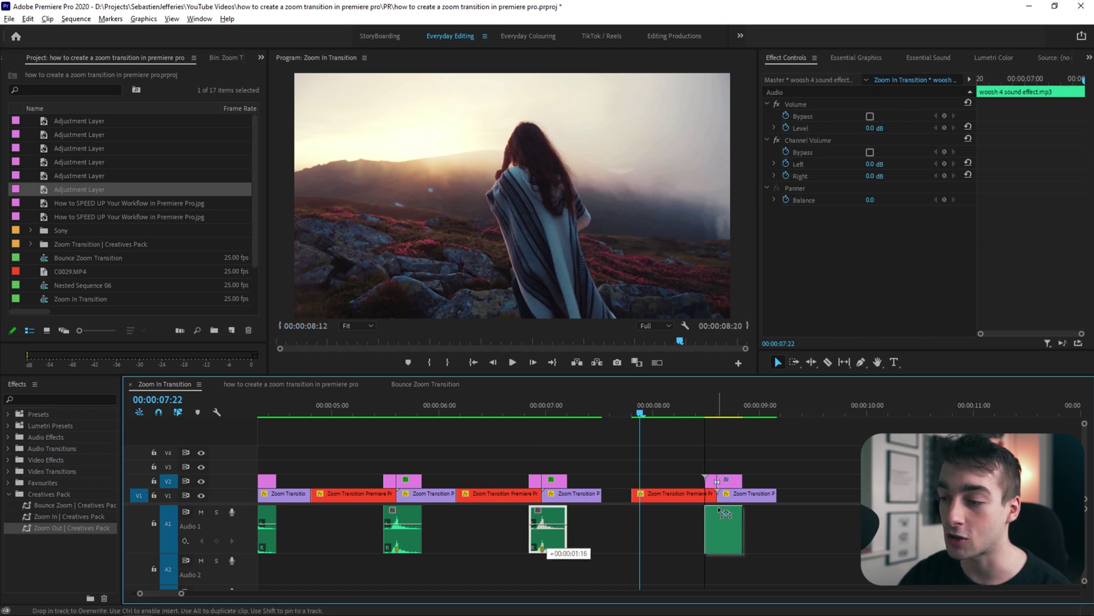
left_click(677, 441)
key("space")
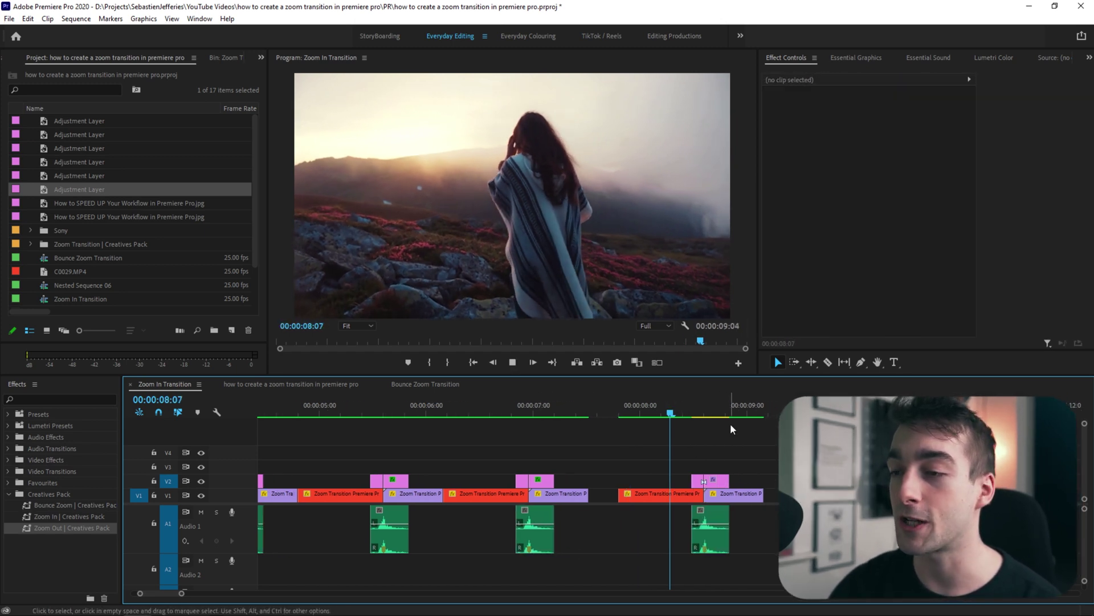
left_click(582, 420)
key("space")
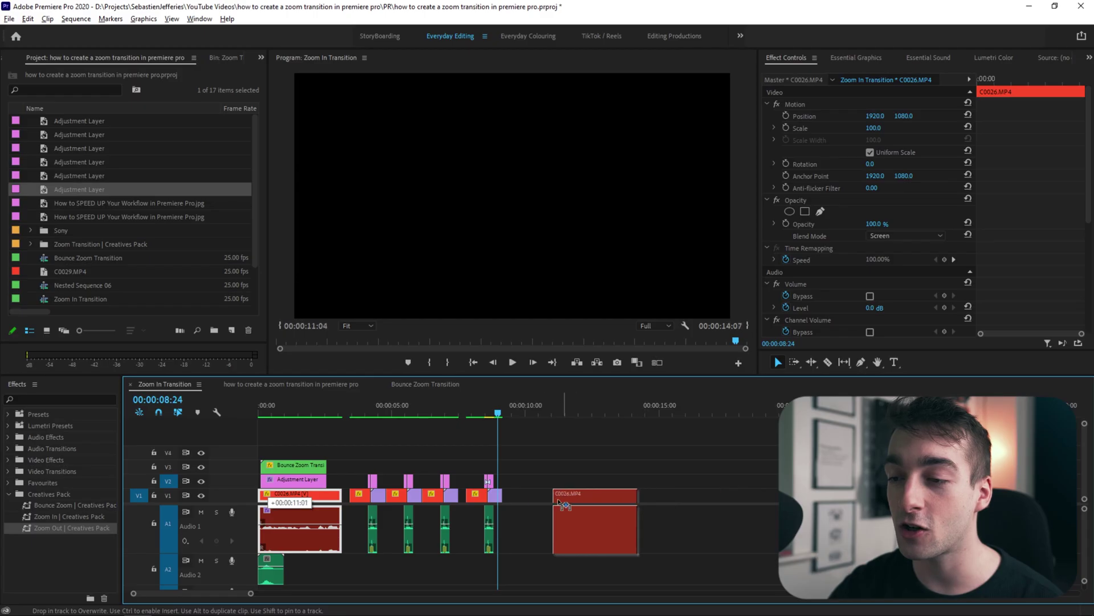
Step: Place the How to SPEED UP Your Workflow image on V2 above the copied C0026.MP4 clip at 00:00:10:05 and trim it to the clip's end
key("Down")
left_click_drag(98, 203, 531, 482)
key("c")
left_click(615, 482)
key("v")
left_click(640, 482)
key("Delete")
left_click(546, 482)
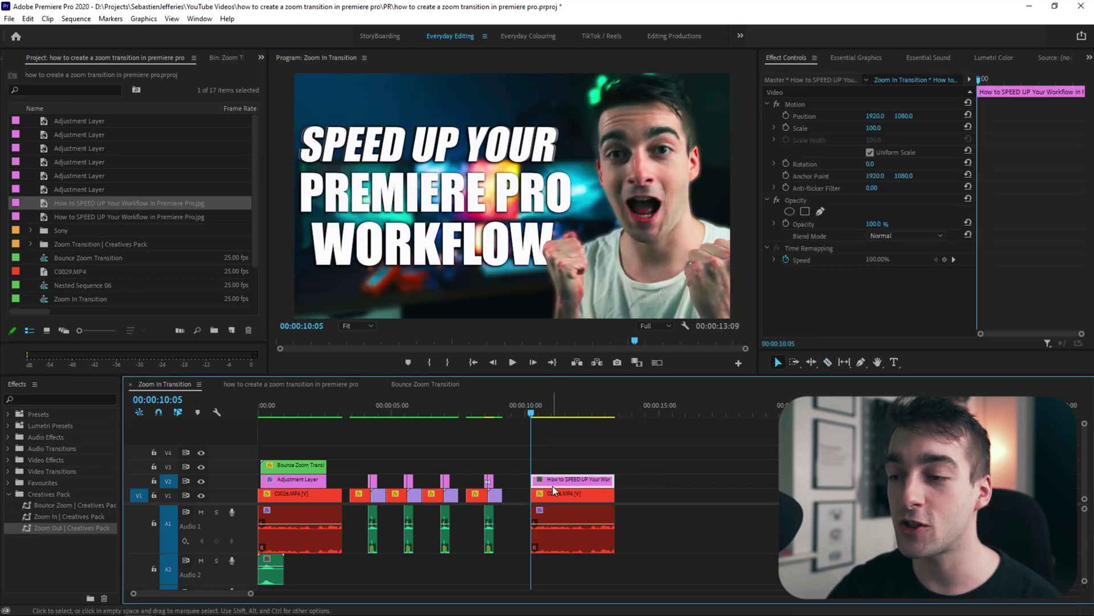
Step: Place an adjustment layer on V3 above the workflow image and trim it to the image's end
left_click_drag(75, 196, 532, 466)
key("c")
left_click(618, 466)
key("v")
left_click(632, 469)
key("Delete")
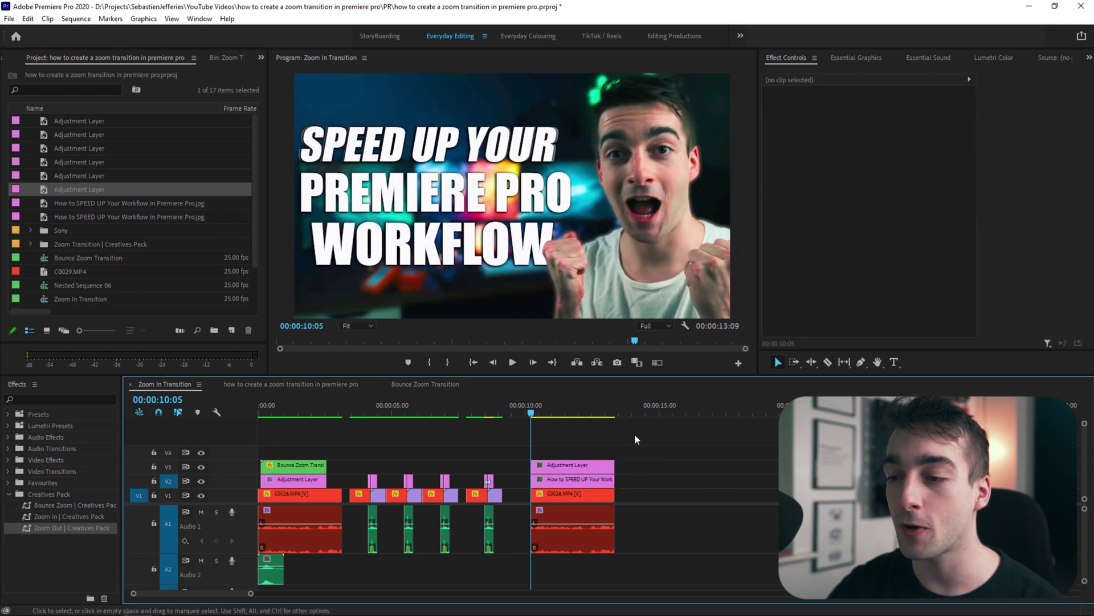
Step: Split the V3 adjustment layer at 00:00:10:20 and delete the part after the split
key("=")
key("d")
key("space")
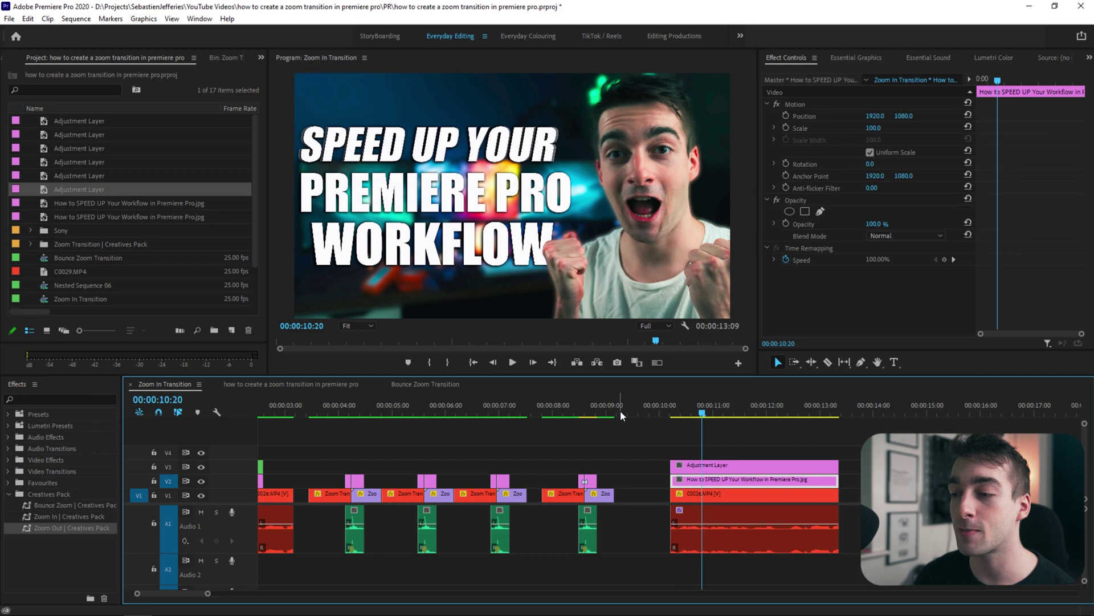
key("c")
left_click(701, 465)
key("v")
left_click(724, 464)
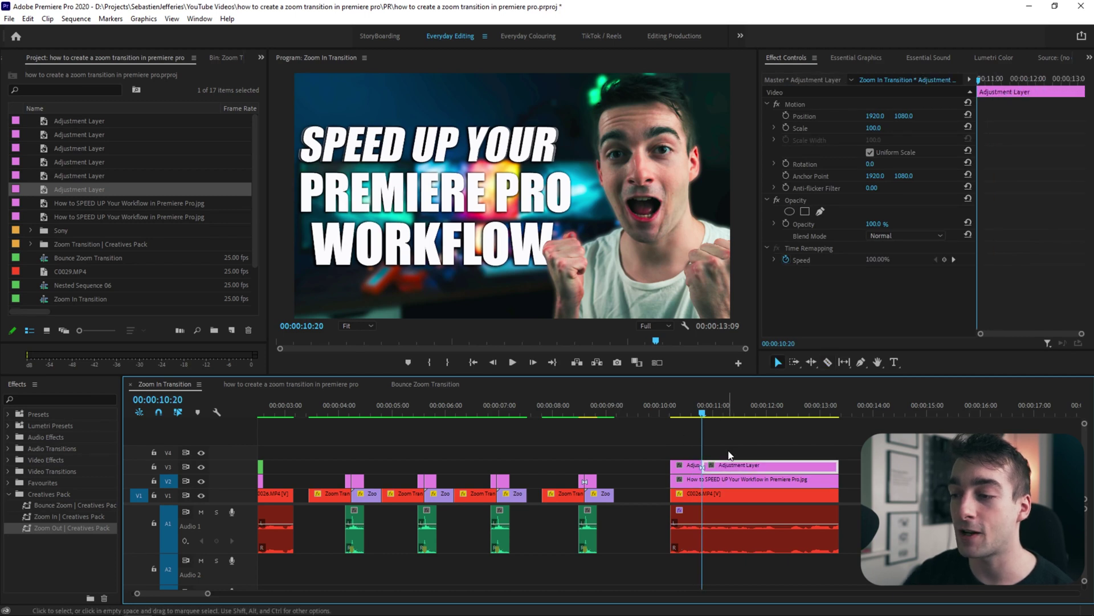
key("Delete")
Step: Apply the Bounce Zoom | Creatives Pack preset to the shortened adjustment layer and extend it back to the end of the image
left_click(687, 465)
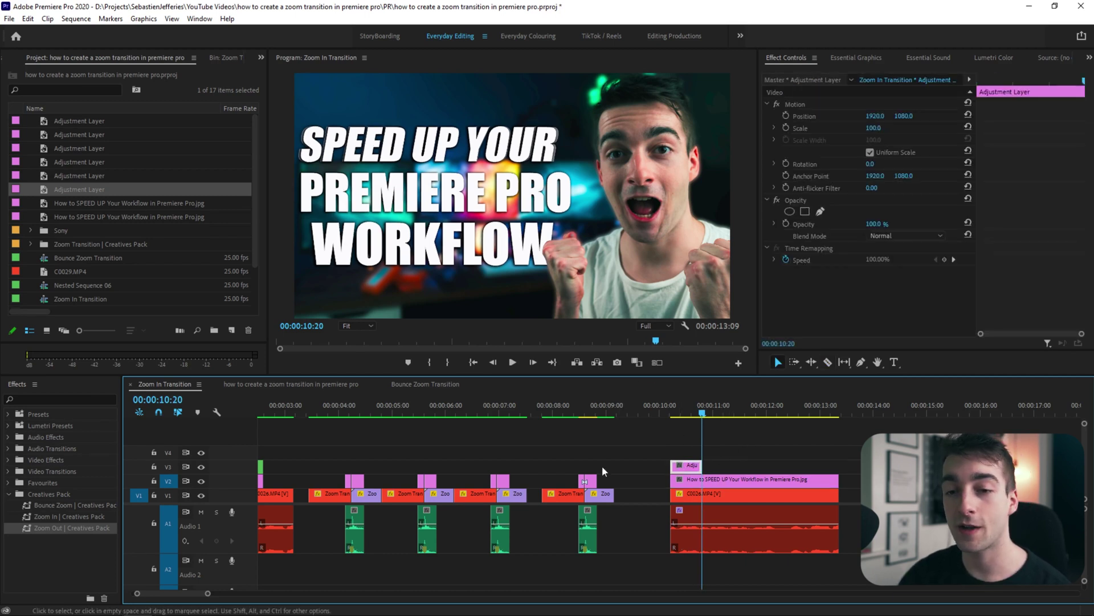
left_click(28, 506)
left_click_drag(689, 465, 838, 465)
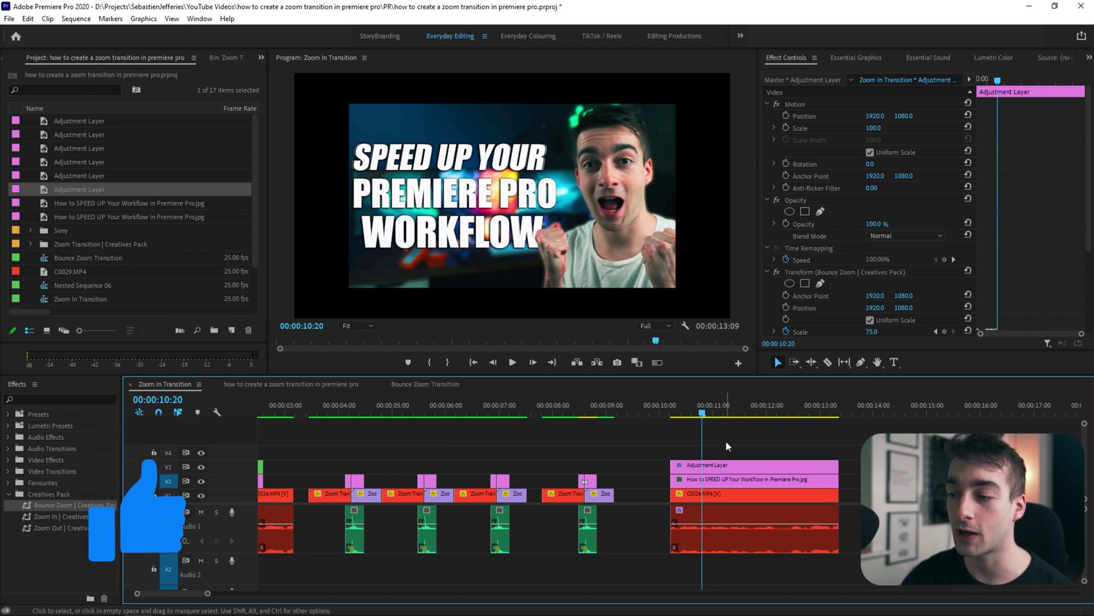
Step: Nest the bounce zoom adjustment layer together with the workflow image, accepting the default sequence name
left_click_drag(724, 440, 725, 485)
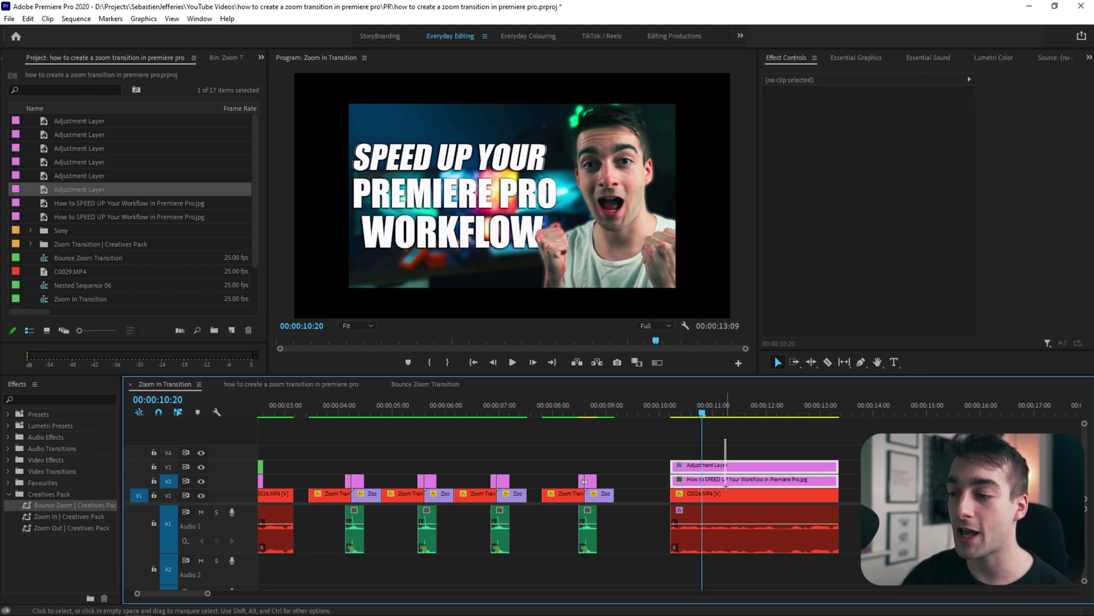
right_click(727, 487)
left_click(748, 351)
key("Return")
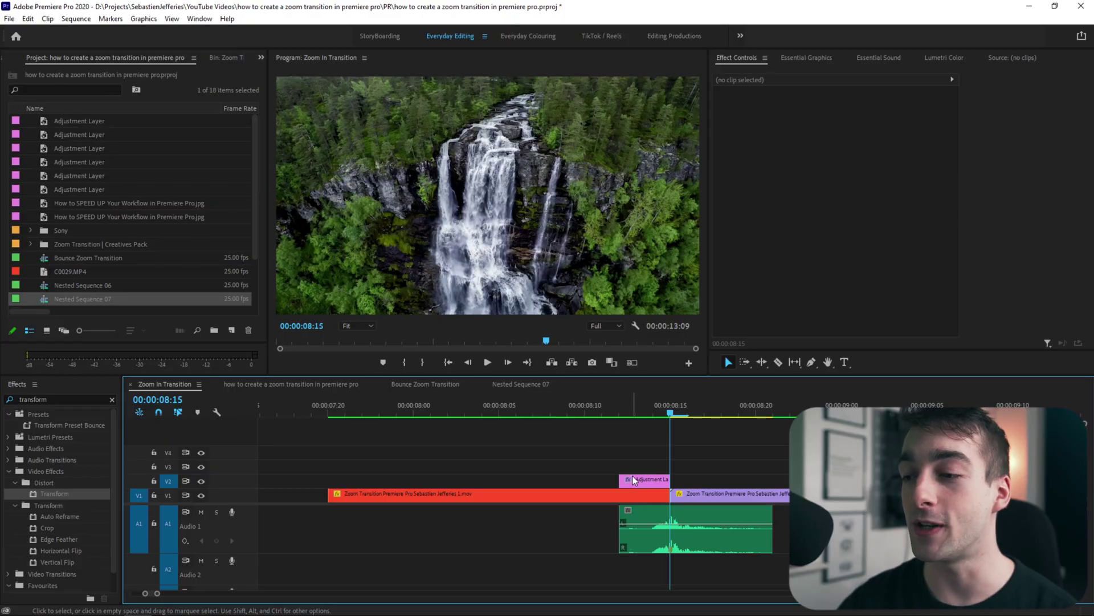
Step: Undo the removal of the second adjustment layer at the zoom transition and select the one before the cut
scroll(684, 481, "down", 1)
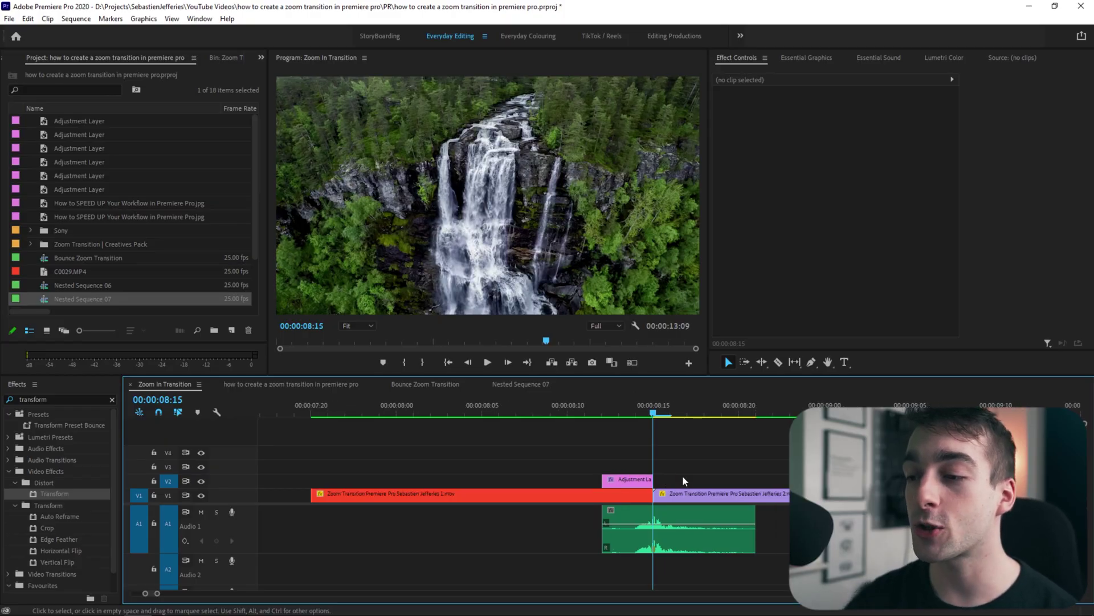
key("ctrl+z")
left_click(630, 484)
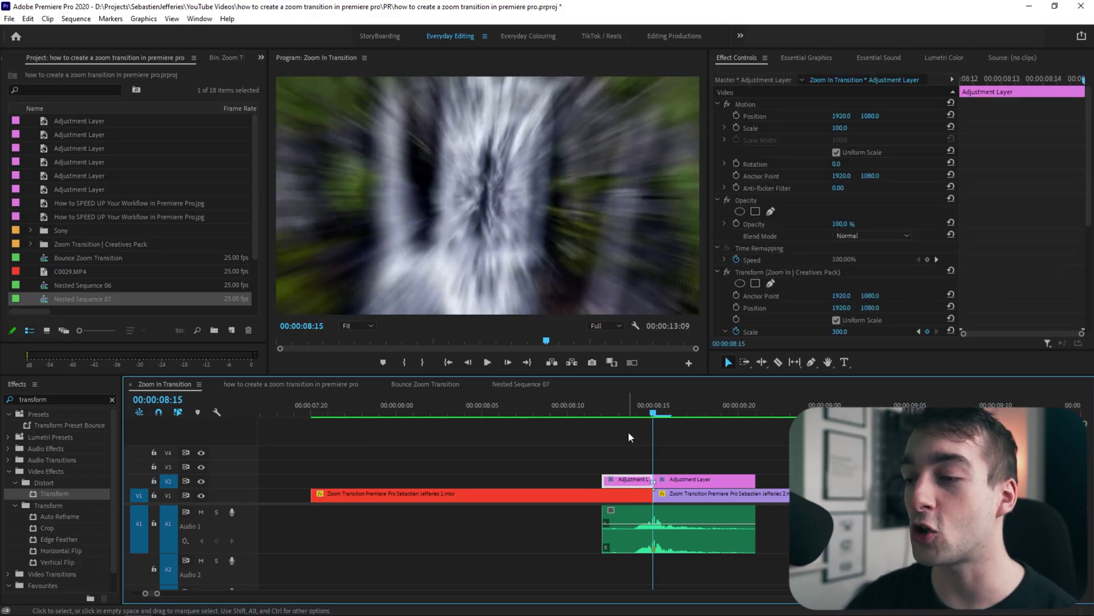
Step: Examine the Scale animation of the Zoom In Transform effect on the first adjustment layer, back to its start at 00:00:08:12
key("Left")
key("Left")
scroll(627, 484, "right", 2)
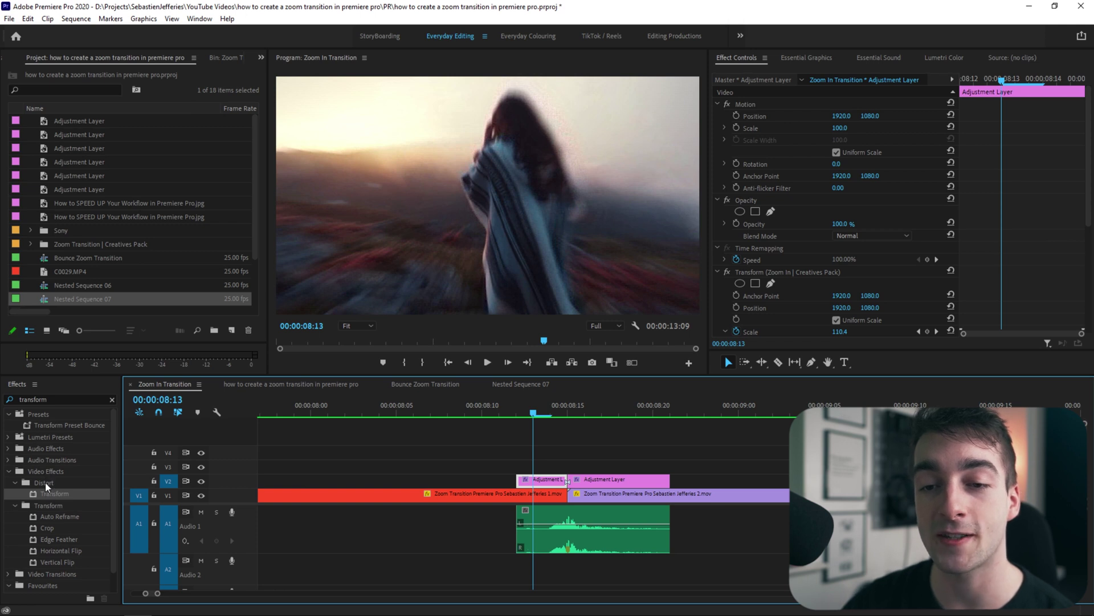
scroll(569, 445, "down", 1)
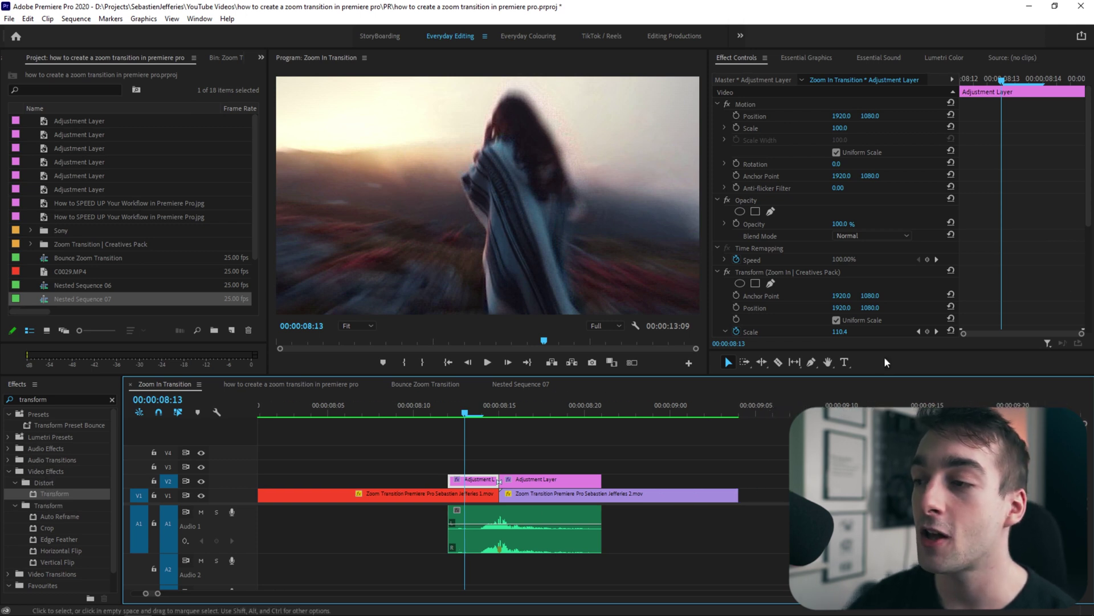
scroll(955, 221, "down", 3)
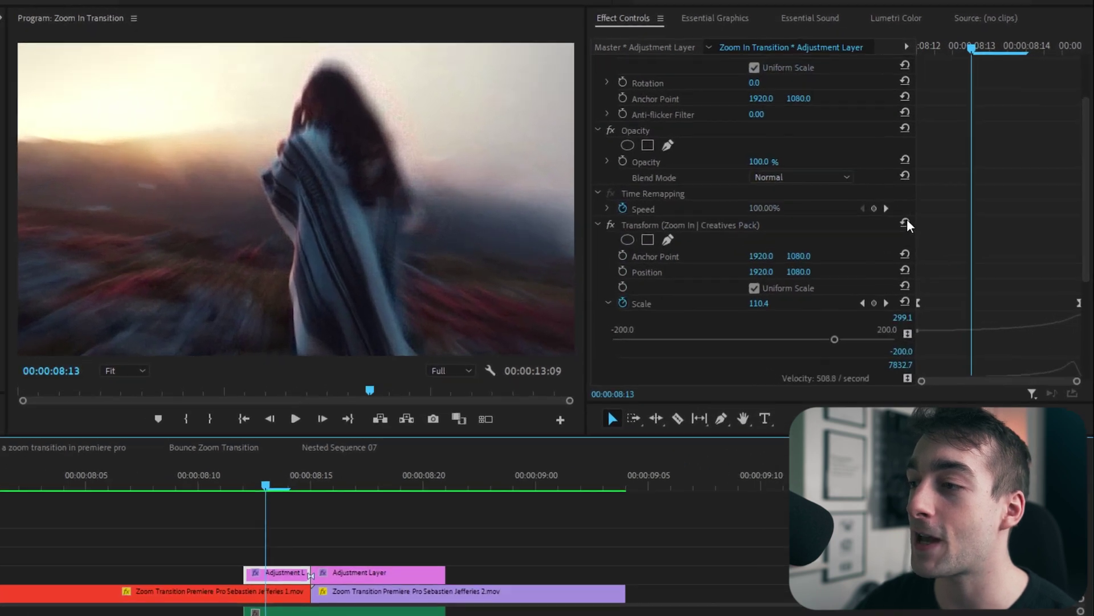
scroll(765, 230, "down", 3)
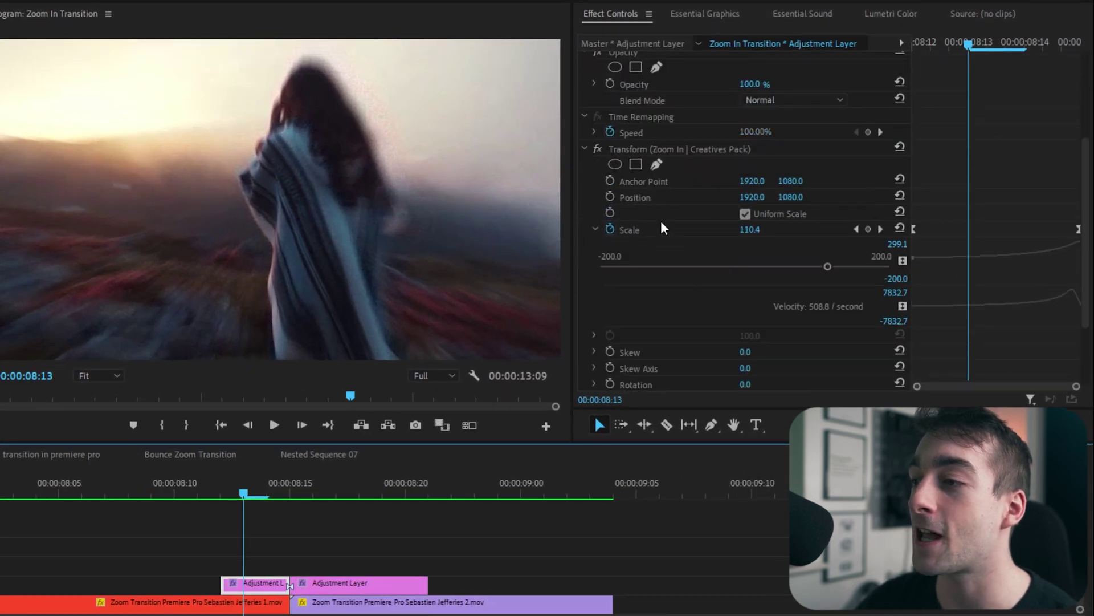
left_click(964, 236)
key("Left")
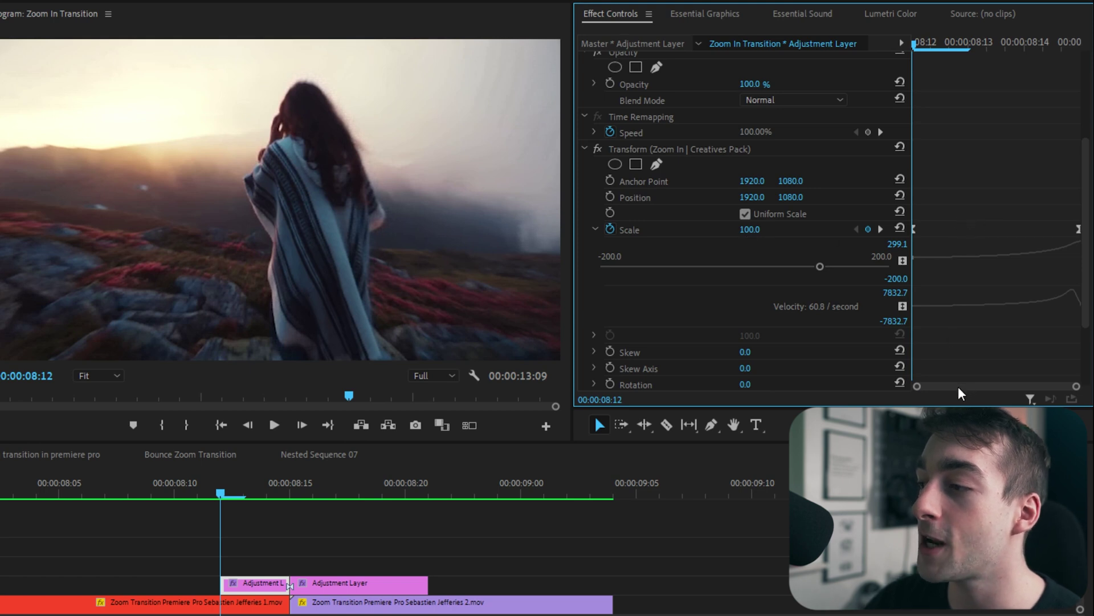
Step: Move the first adjustment layer up to V3, lengthen it past the cut, and examine its Scale keyframes and interpolation at 00:00:08:15
left_click_drag(253, 583, 450, 566)
left_click(291, 492)
left_click(1014, 222)
key("=")
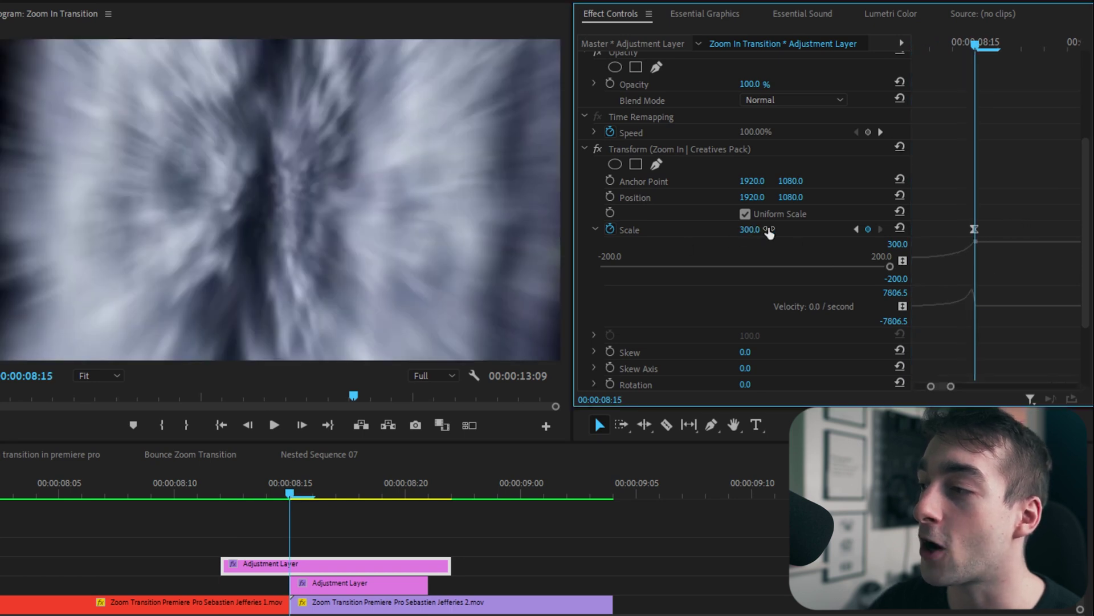
key("minus")
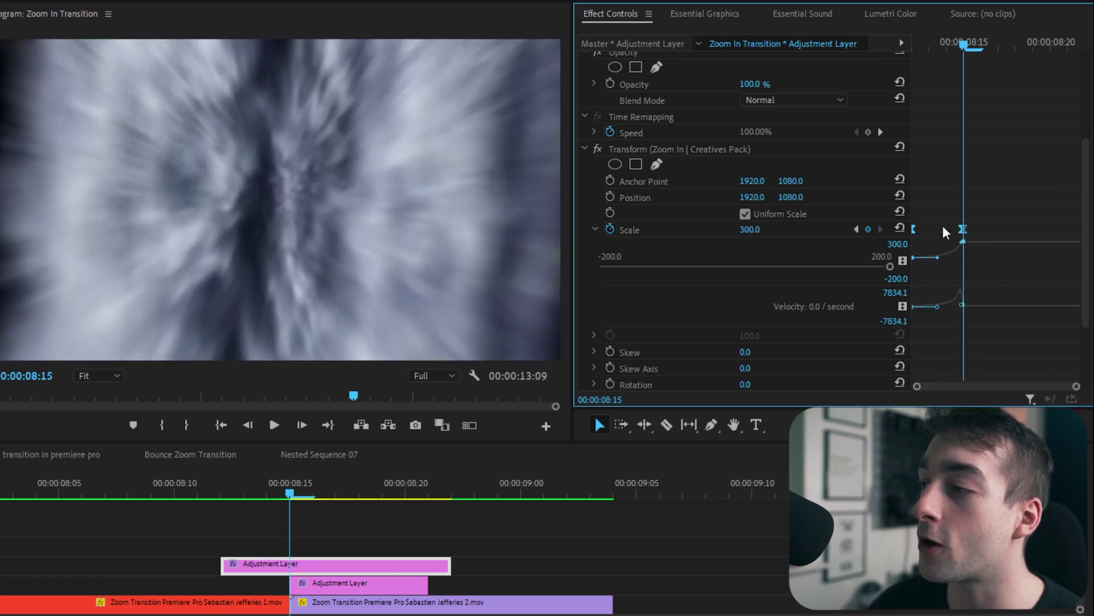
right_click(965, 231)
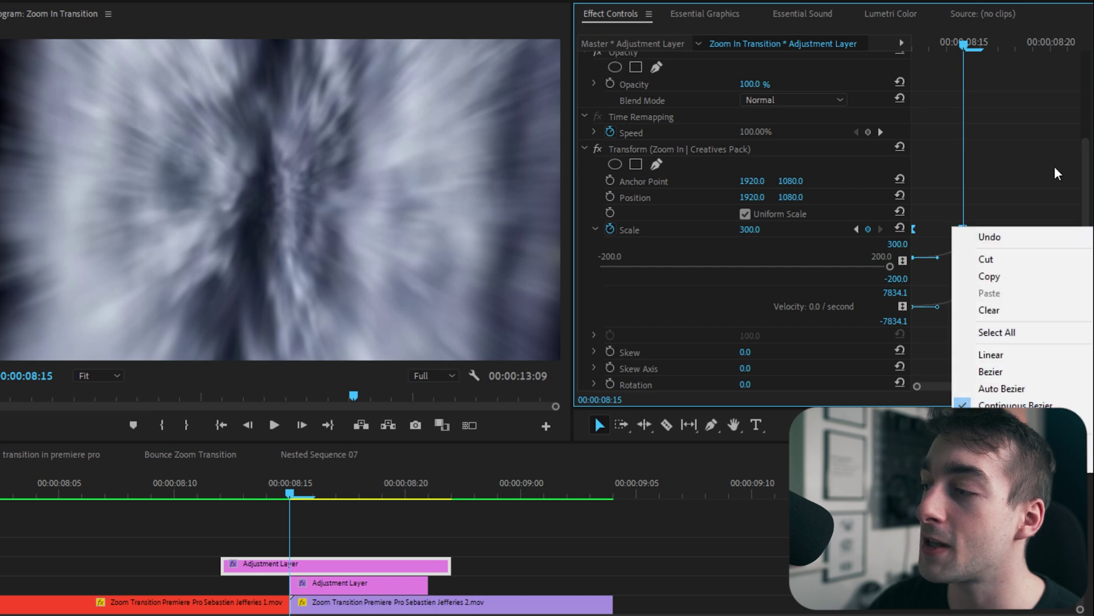
left_click(943, 275)
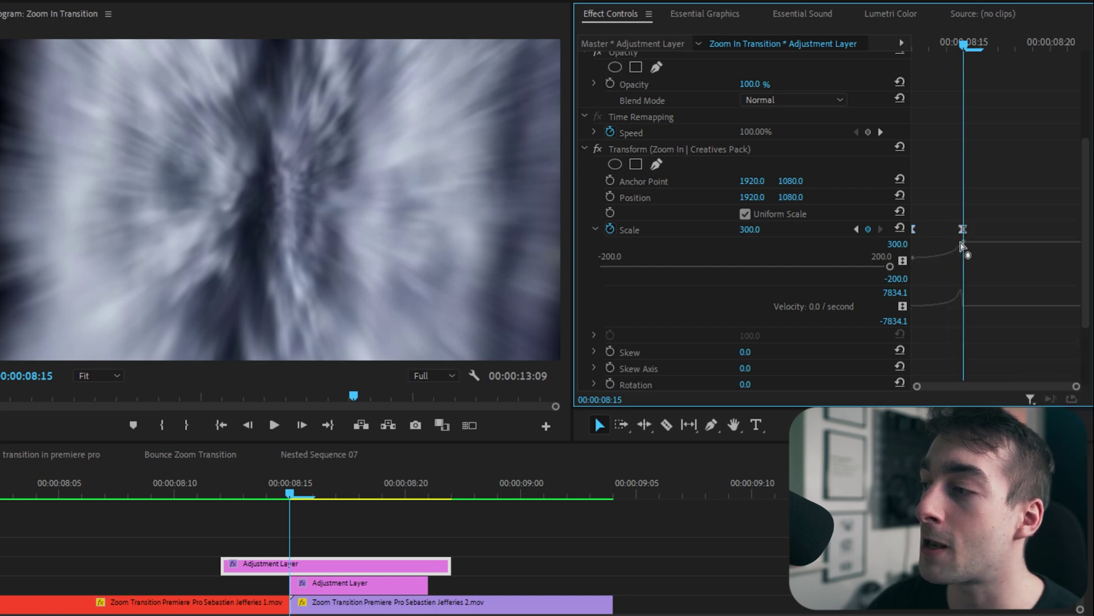
Step: Split the V3 adjustment layer at 00:00:08:15 and delete the part after the cut
key("c")
left_click(291, 566)
key("v")
left_click(324, 561)
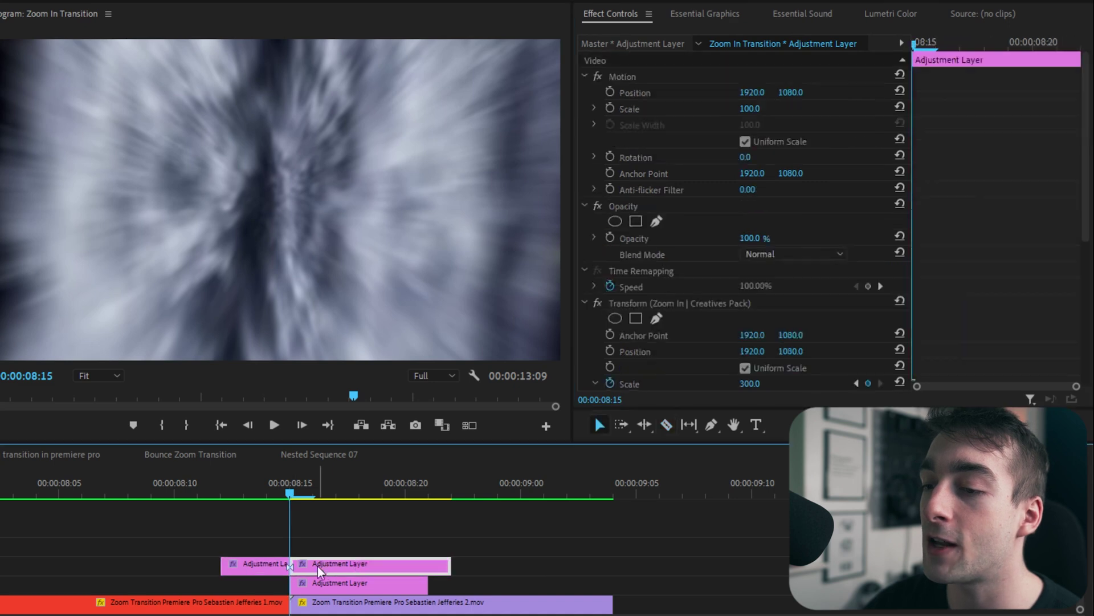
key("Delete")
Step: Extend the start of the second adjustment layer two frames before the cut and examine its Zoom Out Scale keyframes up to 00:00:08:20
left_click_drag(295, 587, 247, 585)
left_click(315, 588)
scroll(961, 306, "down", 3)
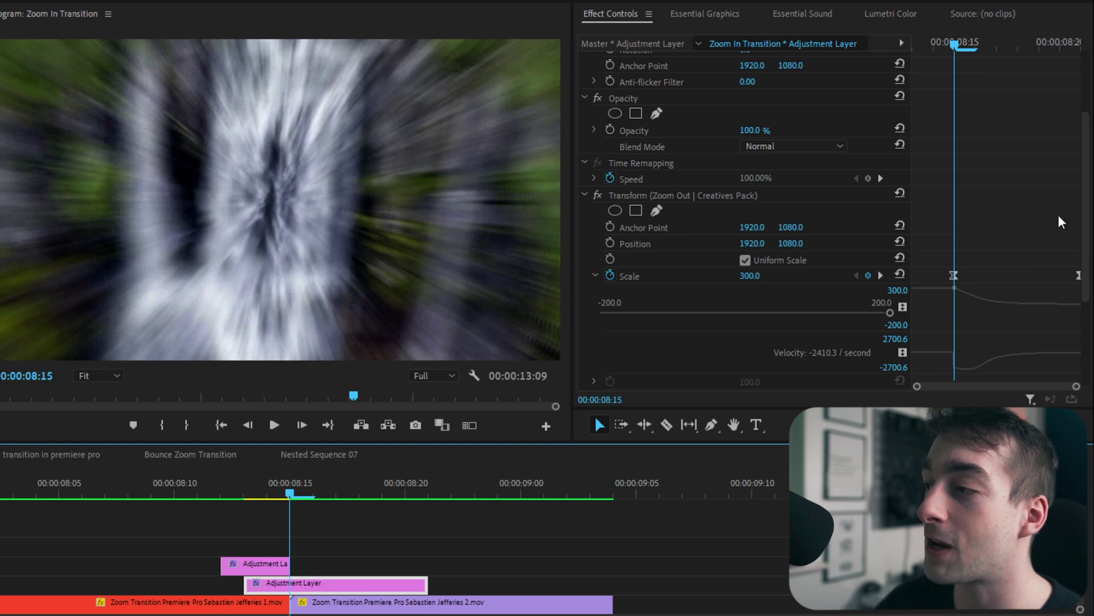
left_click(1060, 45)
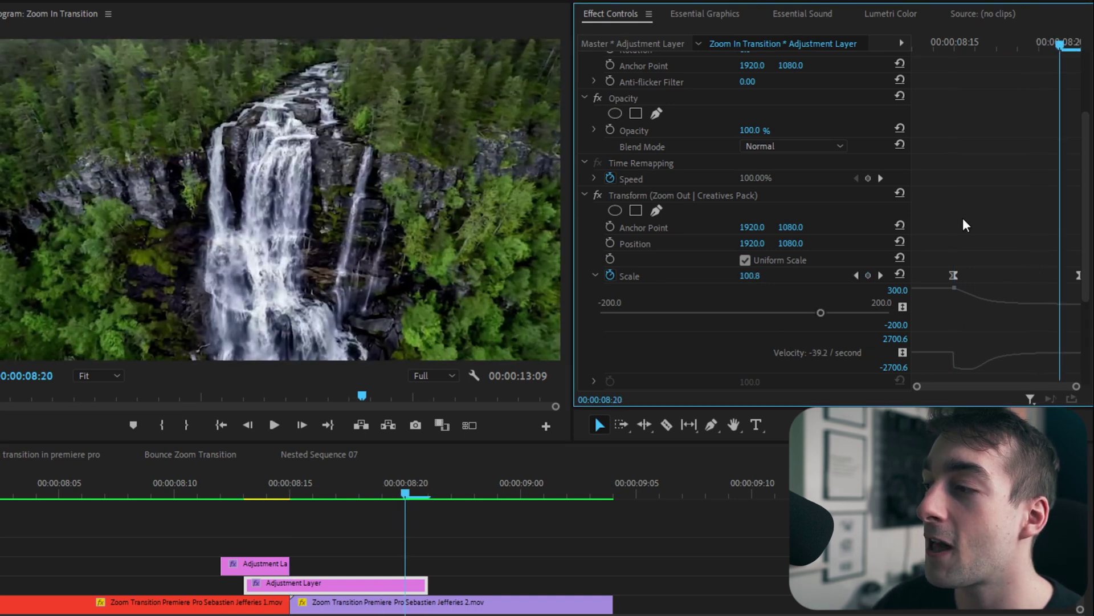
Step: Examine the keyframe interpolation and Shutter Angle of the Zoom Out Transform effect, and scrub through the cut
right_click(960, 274)
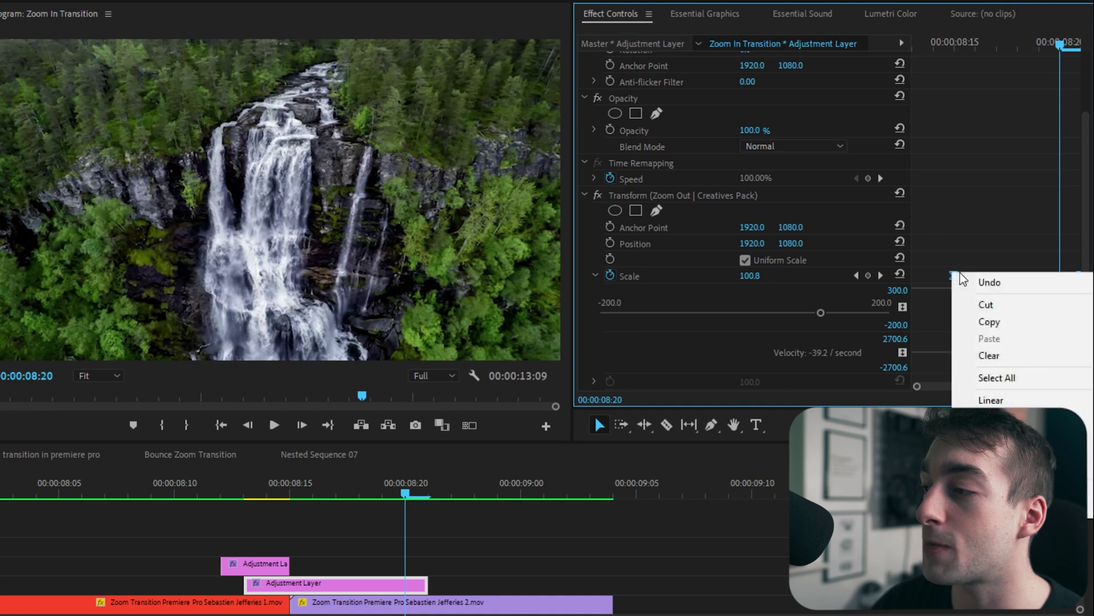
left_click(981, 212)
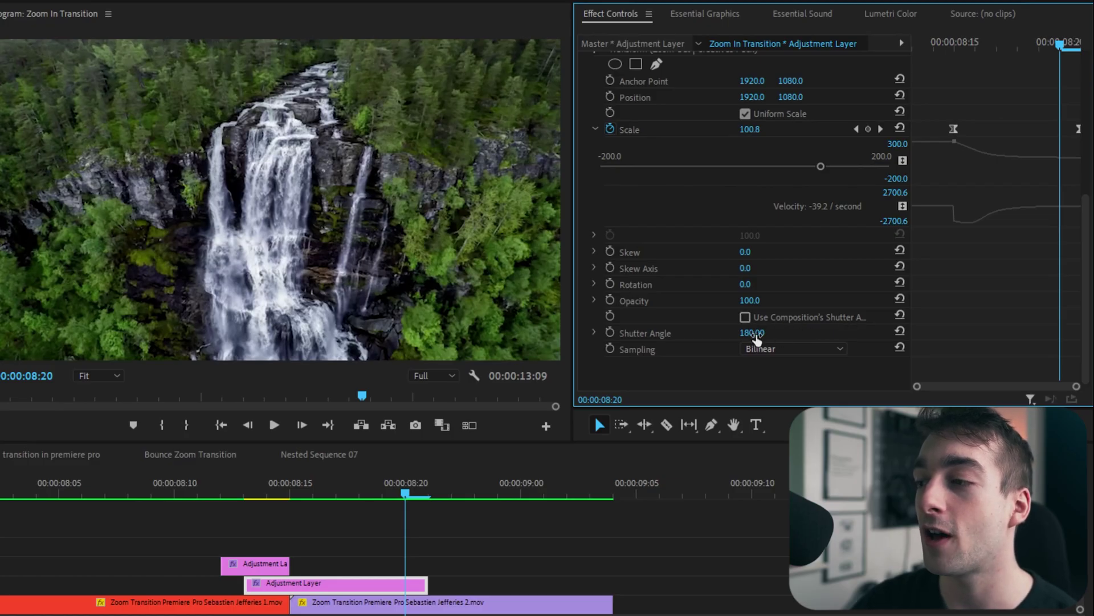
mouse_move(306, 498)
left_mouse_down()
mouse_move(269, 506)
mouse_move(301, 515)
left_mouse_up()
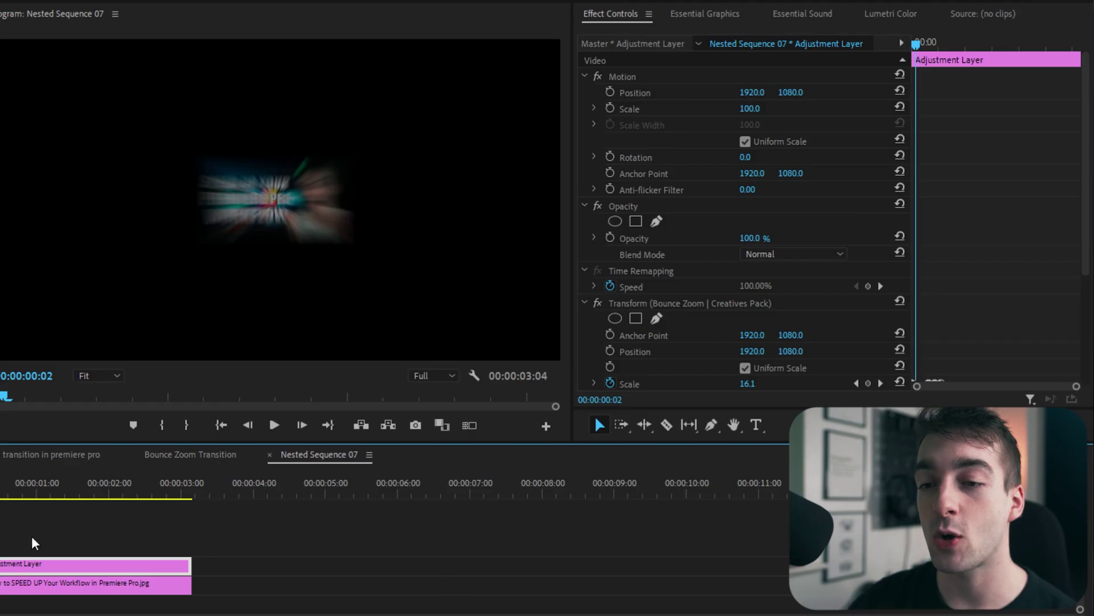
Step: Examine the Bounce Zoom Scale keyframes in Nested Sequence 07 from the start through frames 8, 11 and 14
key("Home")
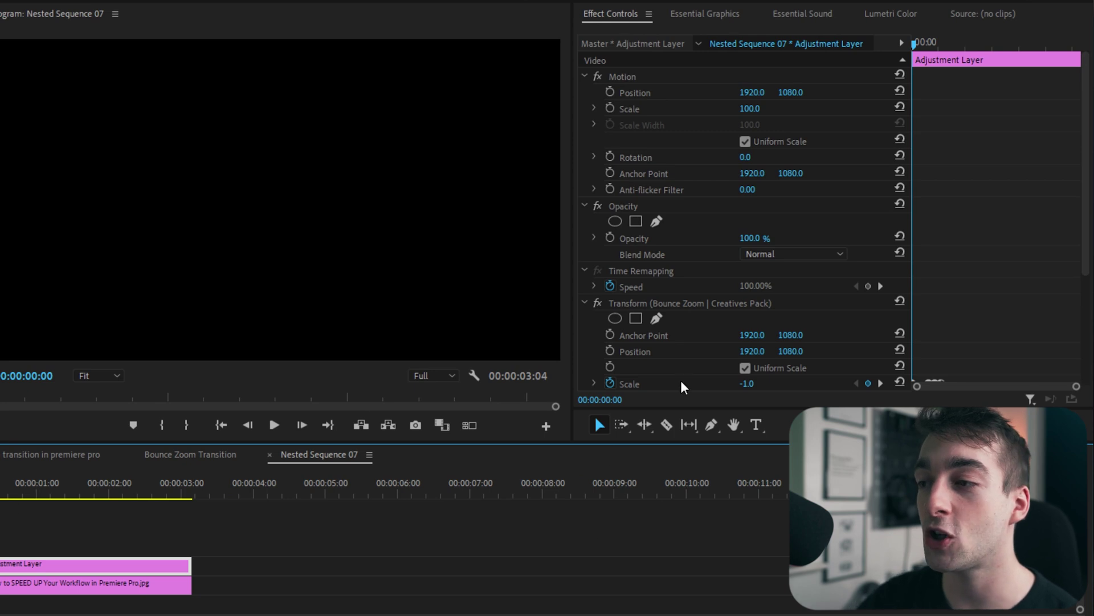
scroll(652, 272, "down", 1)
scroll(656, 281, "down", 2)
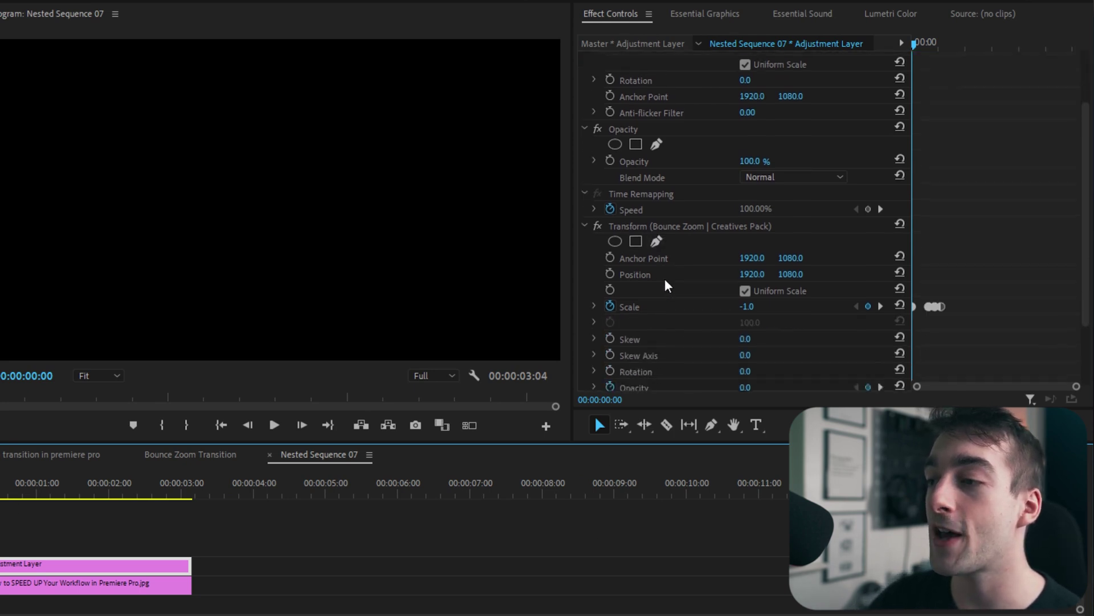
left_click(962, 211)
key("=")
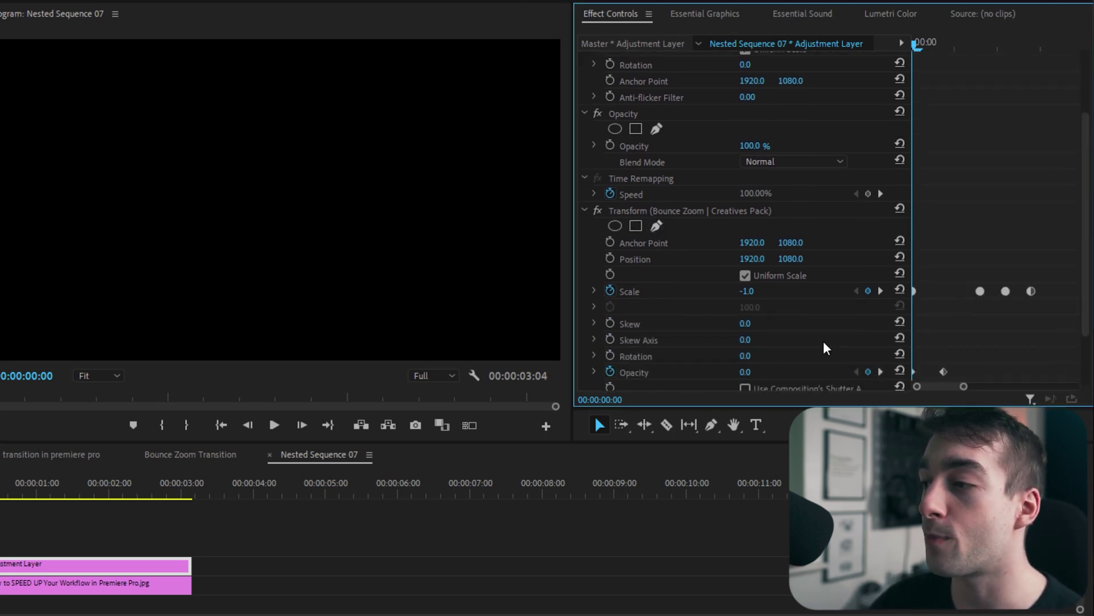
left_click_drag(934, 47, 980, 49)
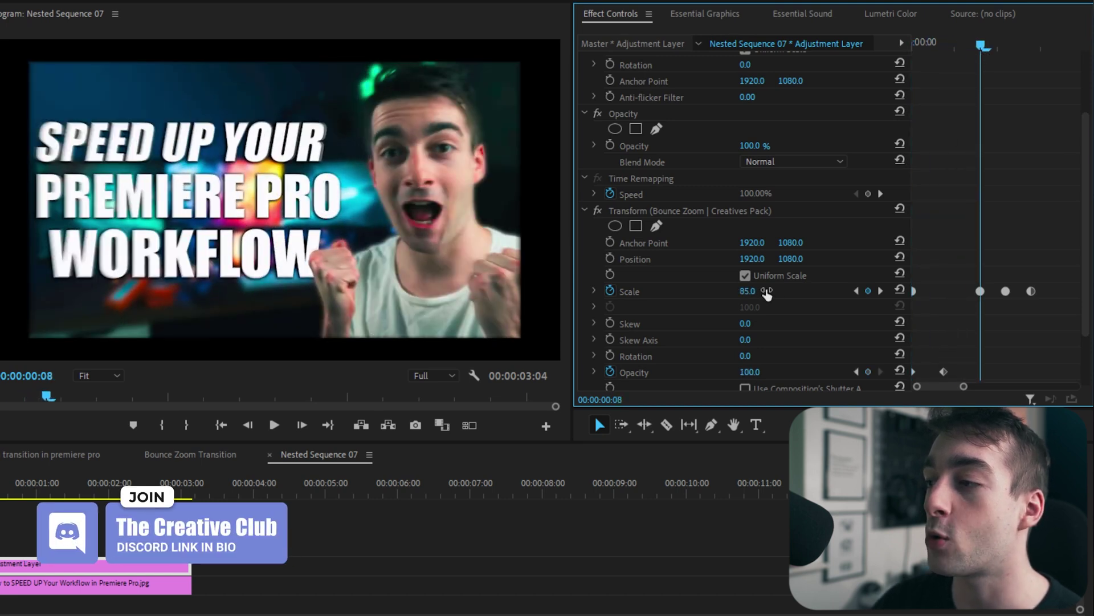
key("Right")
key("Right")
key("Right")
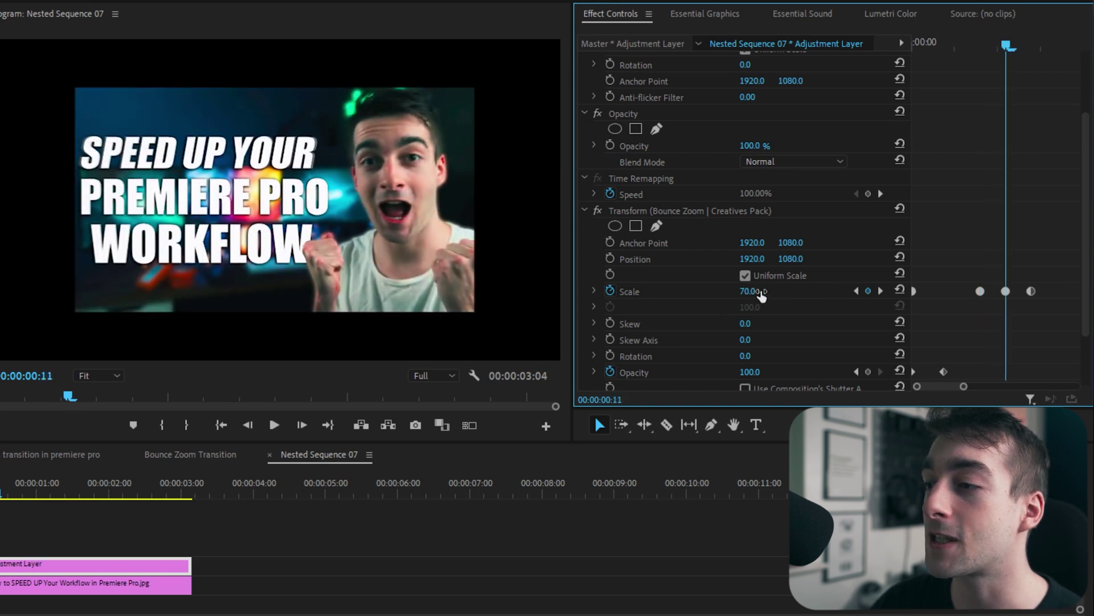
key("Right")
key("Right")
key("Right")
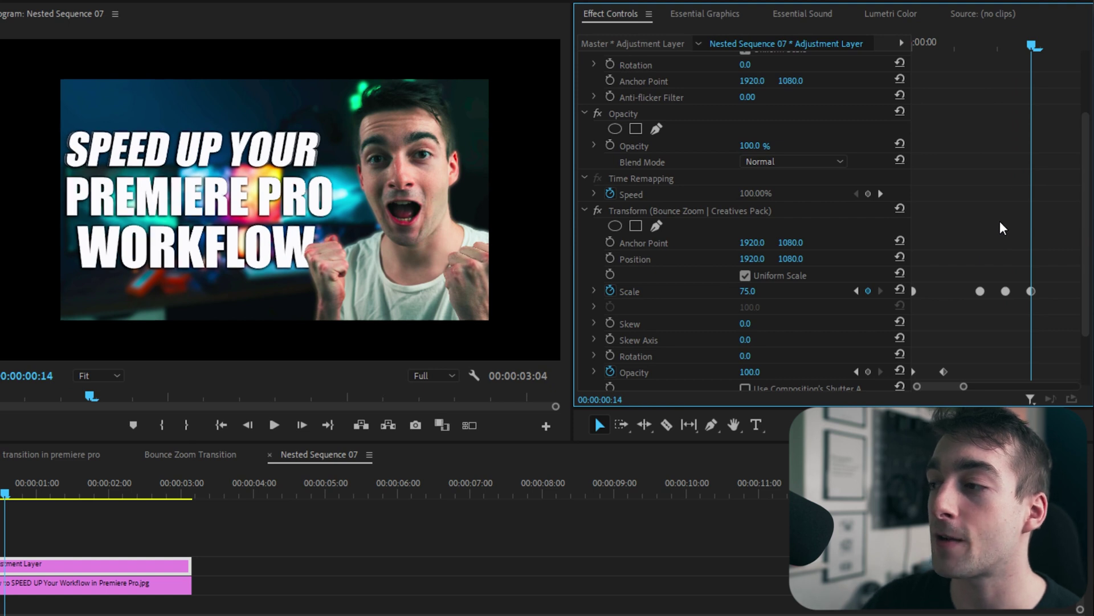
Step: Examine the Bounce Zoom effect's Shutter Angle and its Opacity keyframes from the sequence start to 00:00:00:04
scroll(983, 185, "down", 3)
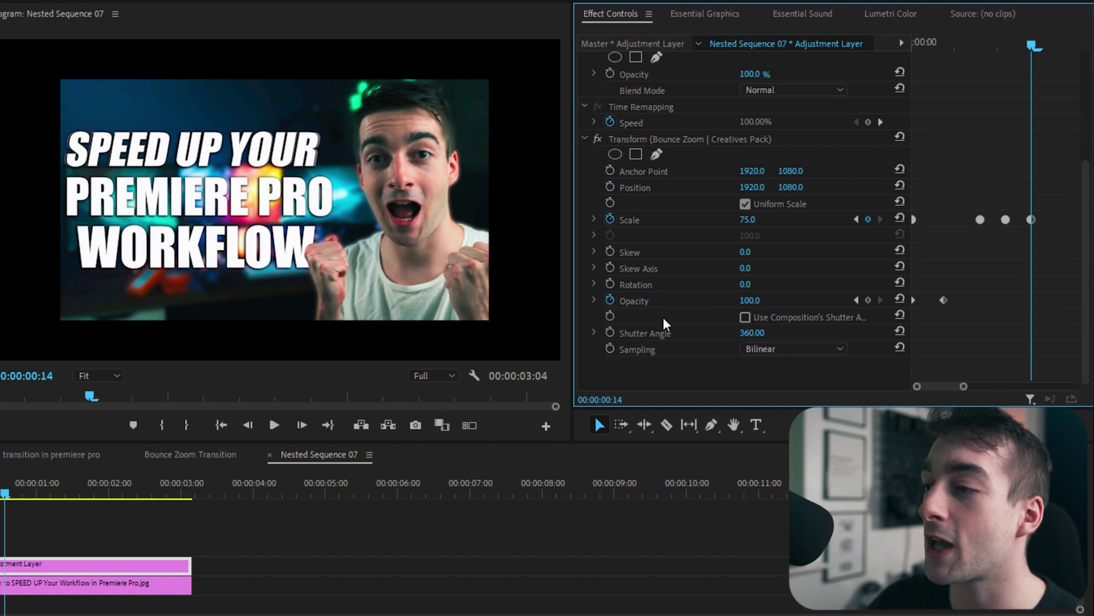
left_click(639, 303)
key("Home")
key("space")
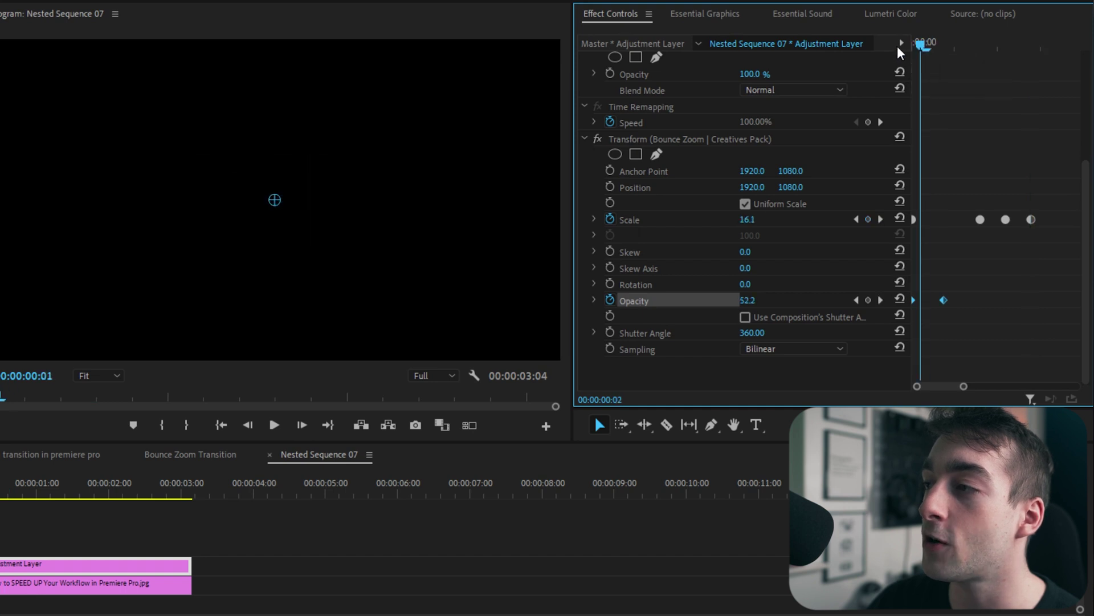
left_click(923, 43)
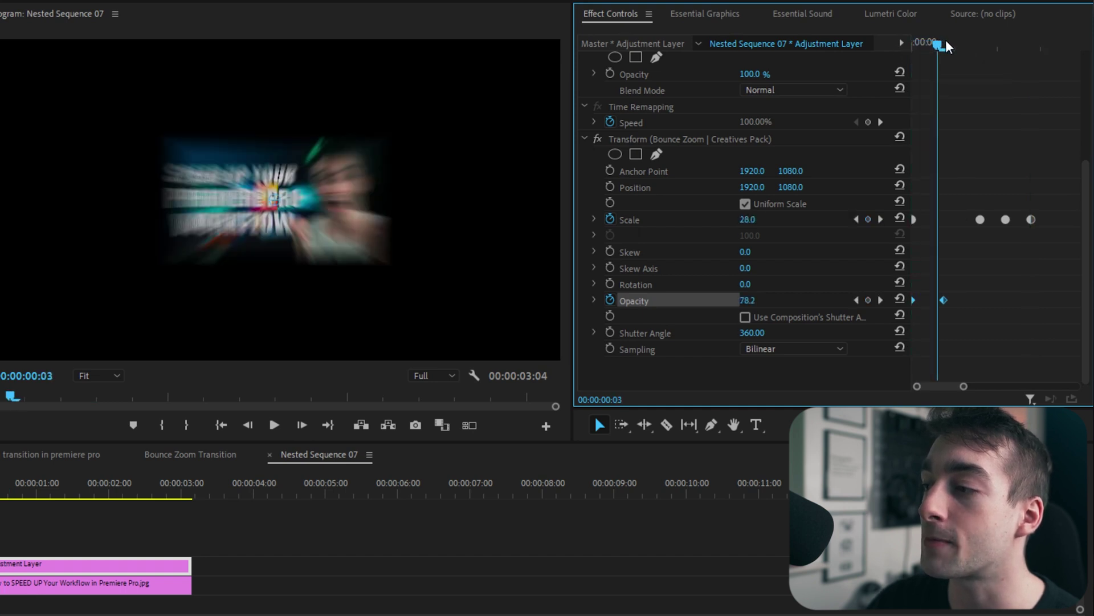
left_click_drag(944, 43, 947, 46)
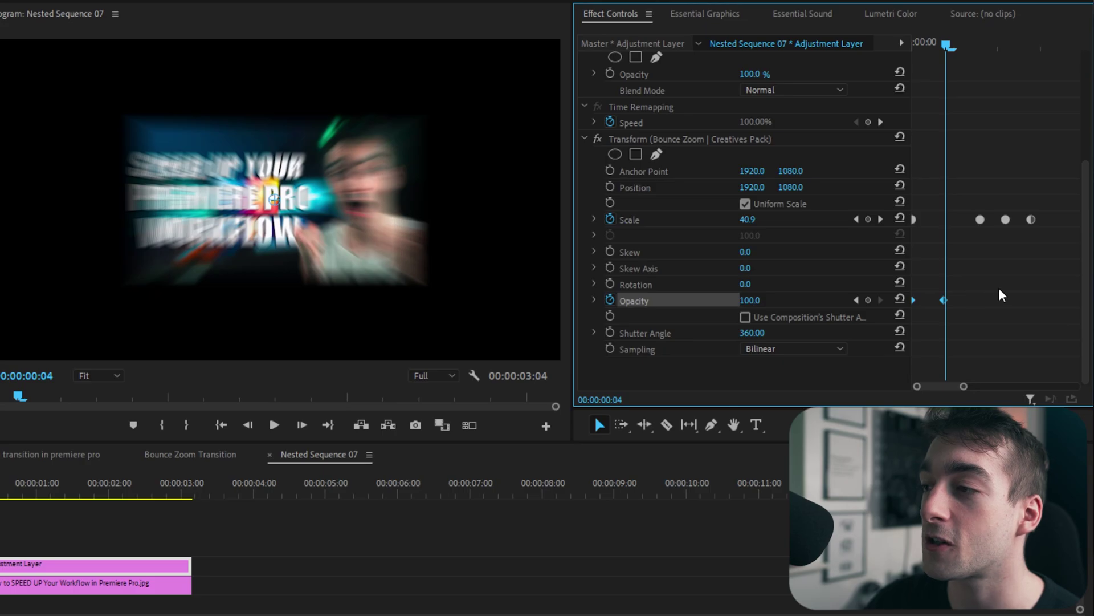